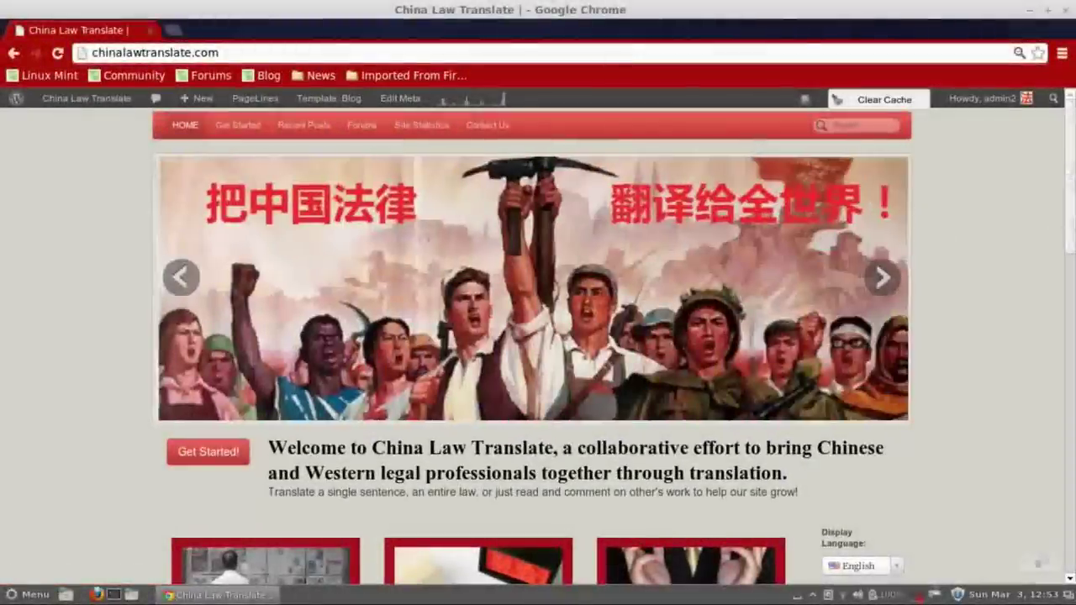
# - Open the Ministry of Health Food Safety Emergency Response Plan (Provisional) article and leave the display language on English
pyautogui.moveTo(1072, 220); pyautogui.dragTo(953, 361)
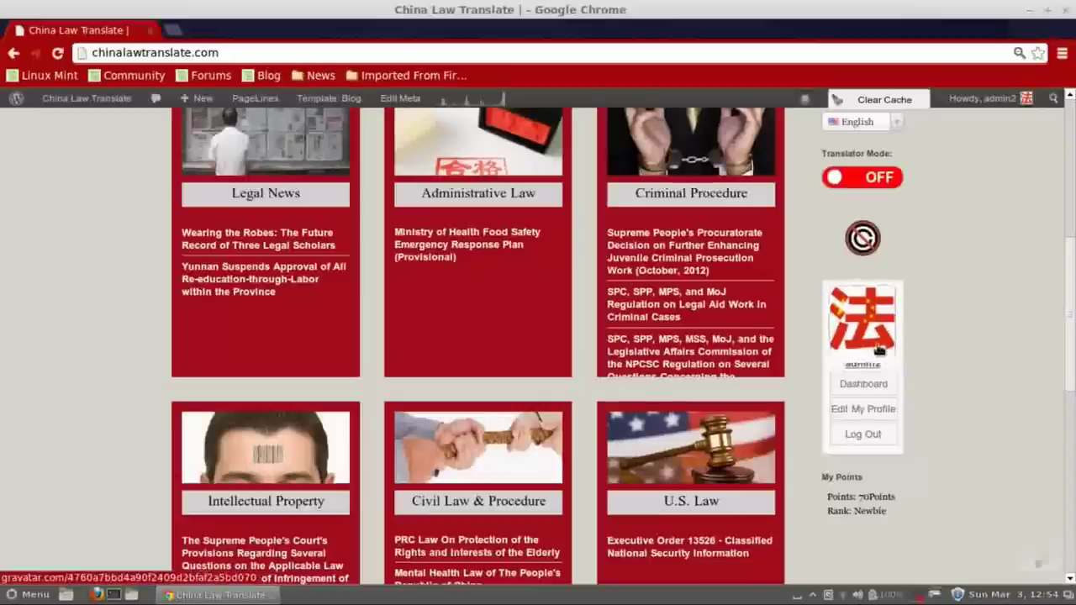
pyautogui.moveTo(866, 358); pyautogui.dragTo(1056, 333)
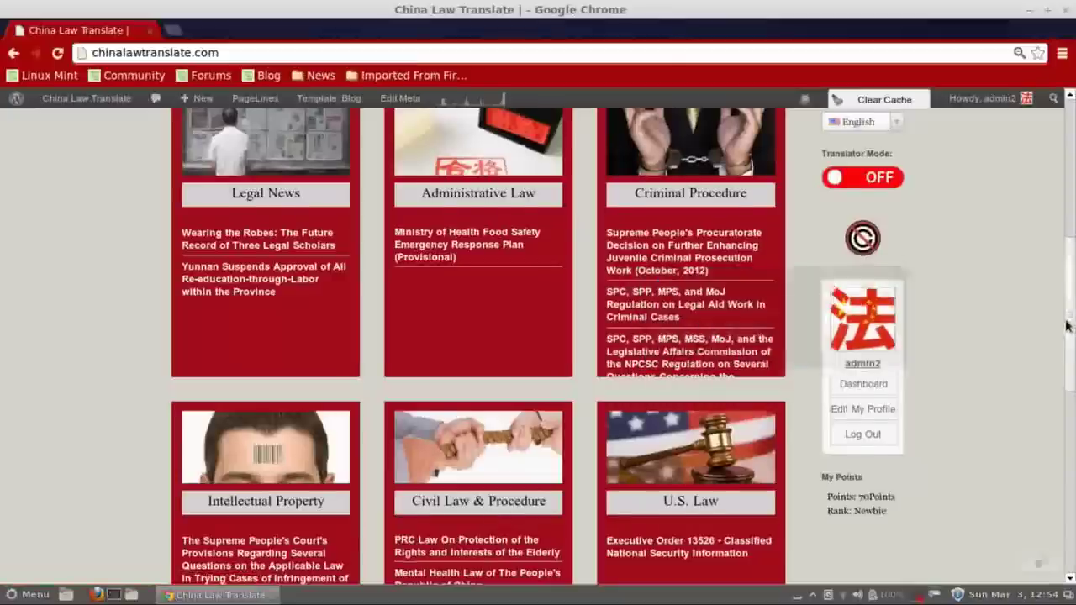
pyautogui.scroll(4, 1052, 278)
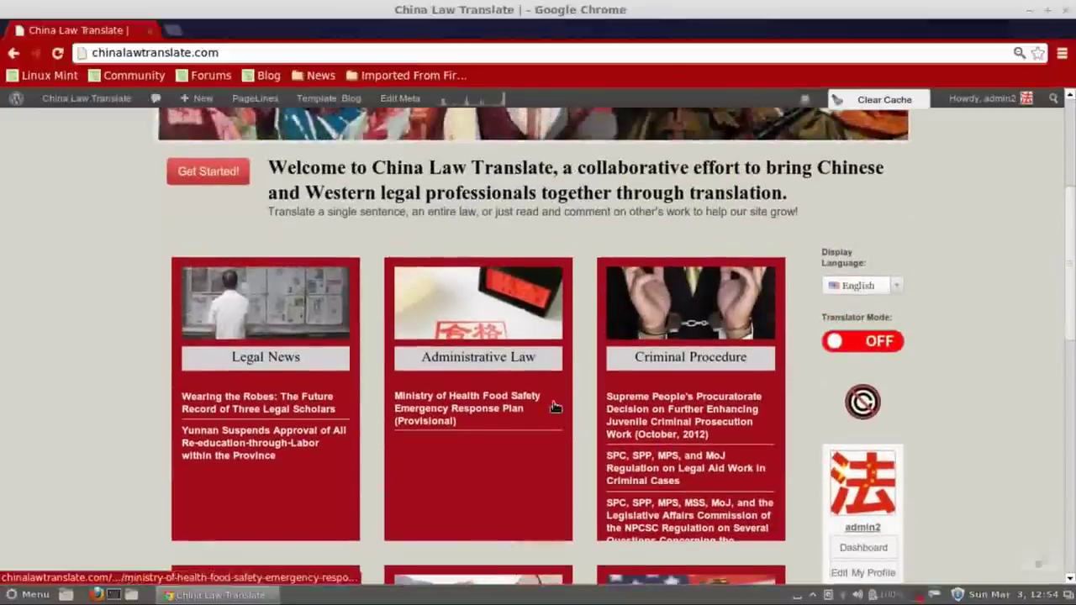
pyautogui.click(453, 410)
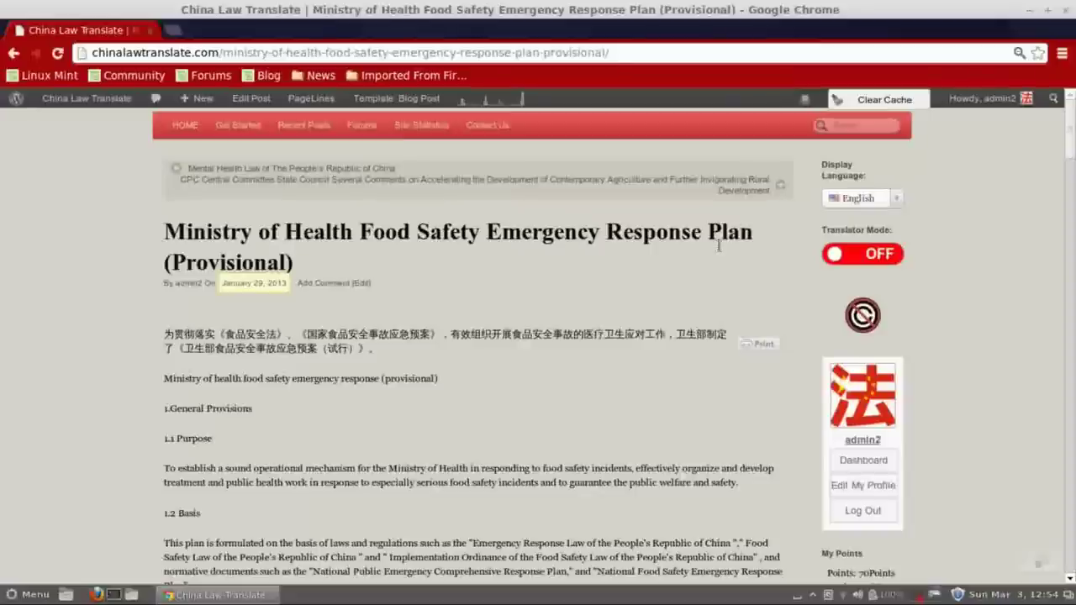
pyautogui.click(899, 204)
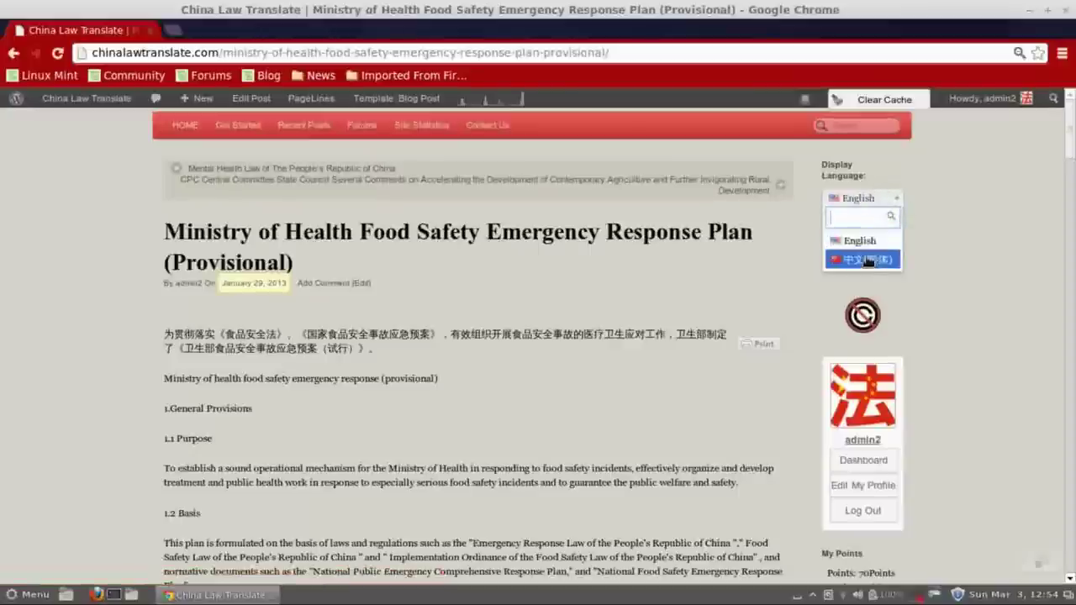
pyautogui.click(936, 227)
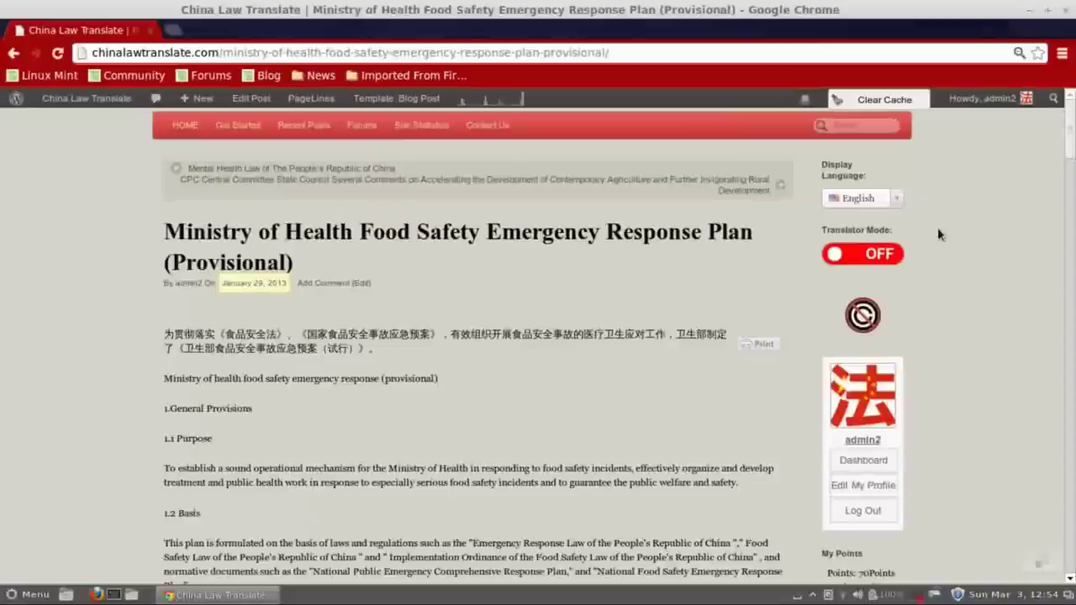
# - Switch Translator Mode to ON for the Food Safety Emergency Response Plan post so each line gets edit markers
pyautogui.click(871, 257)
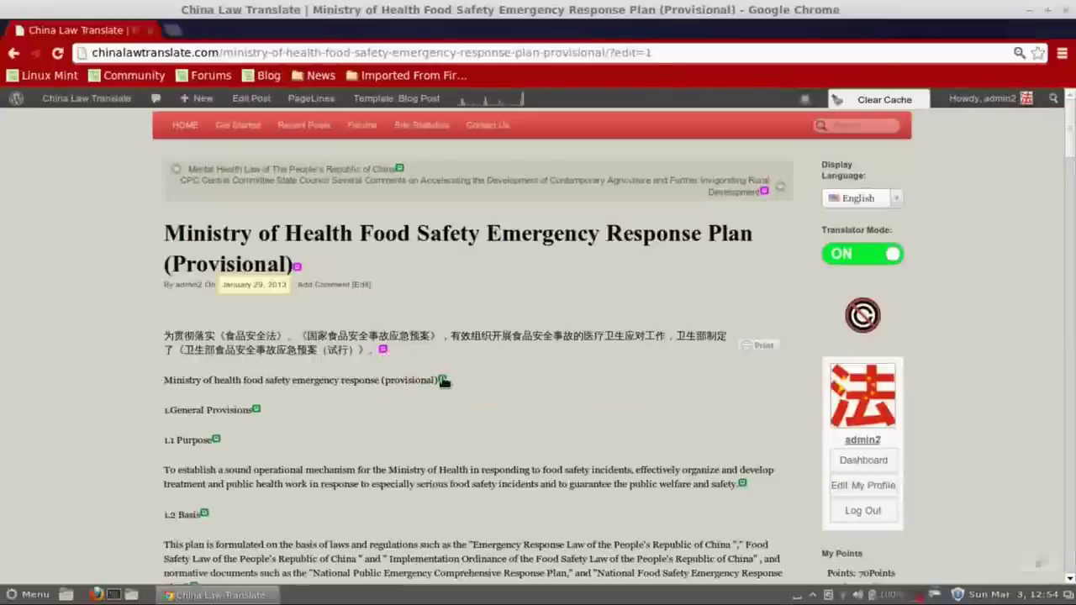
pyautogui.moveTo(442, 381)
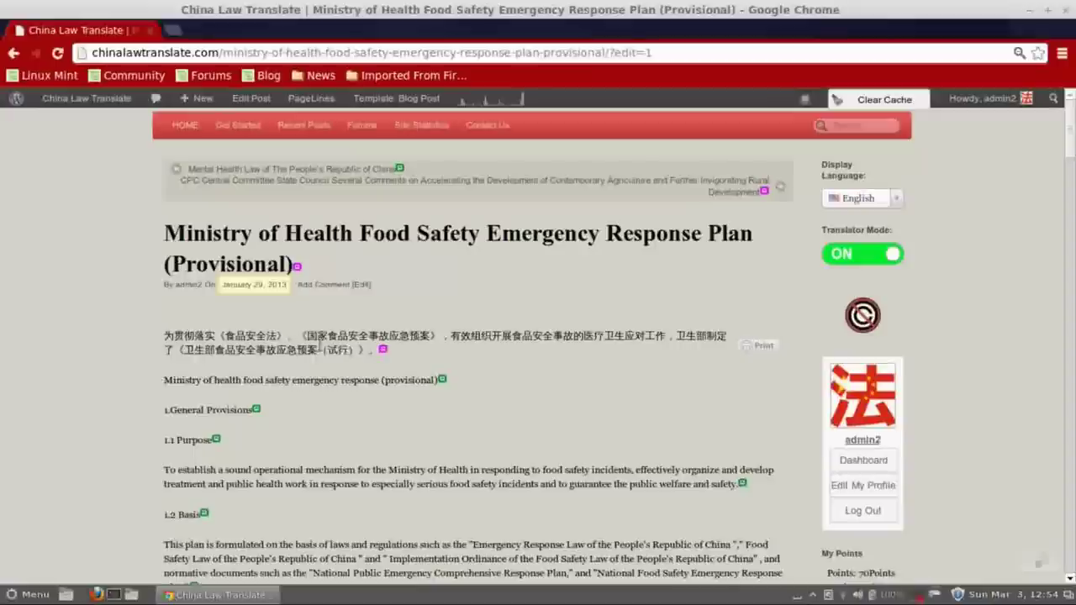
pyautogui.moveTo(338, 350); pyautogui.dragTo(166, 334)
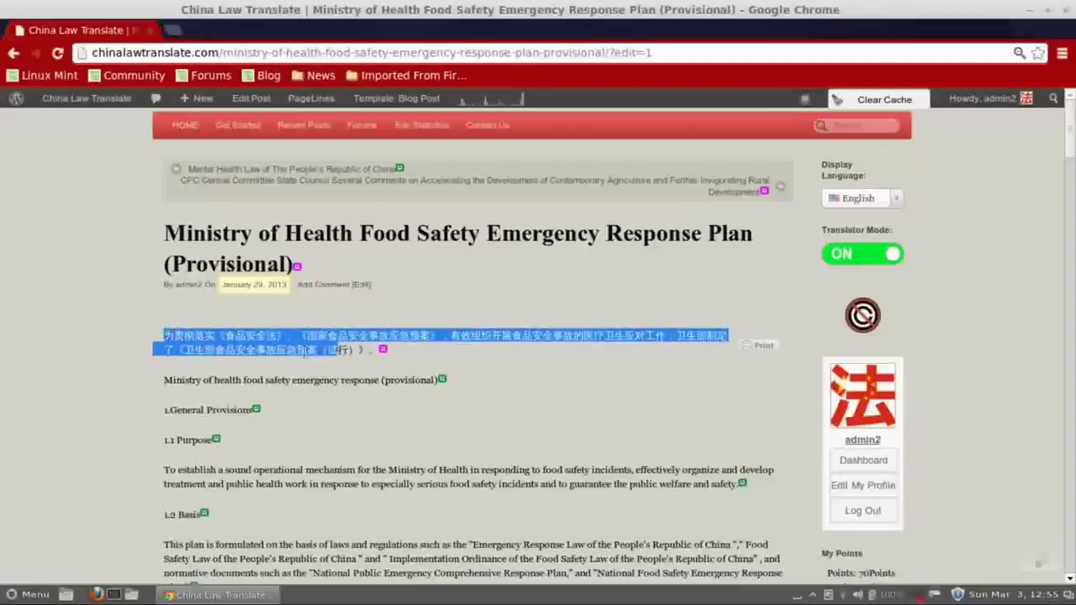
pyautogui.click(363, 367)
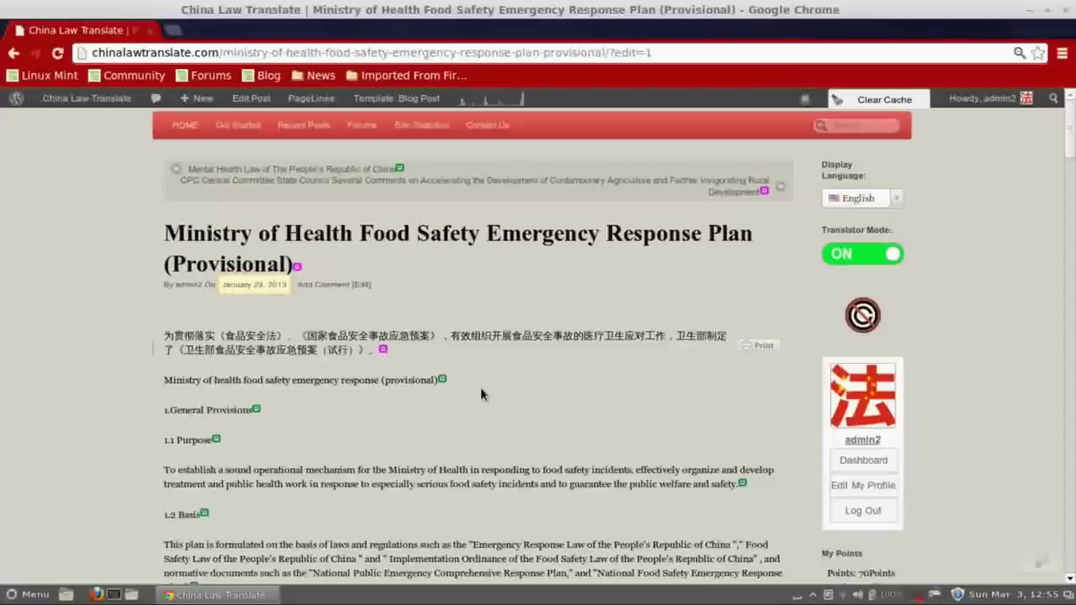
pyautogui.scroll(-3, 482, 393)
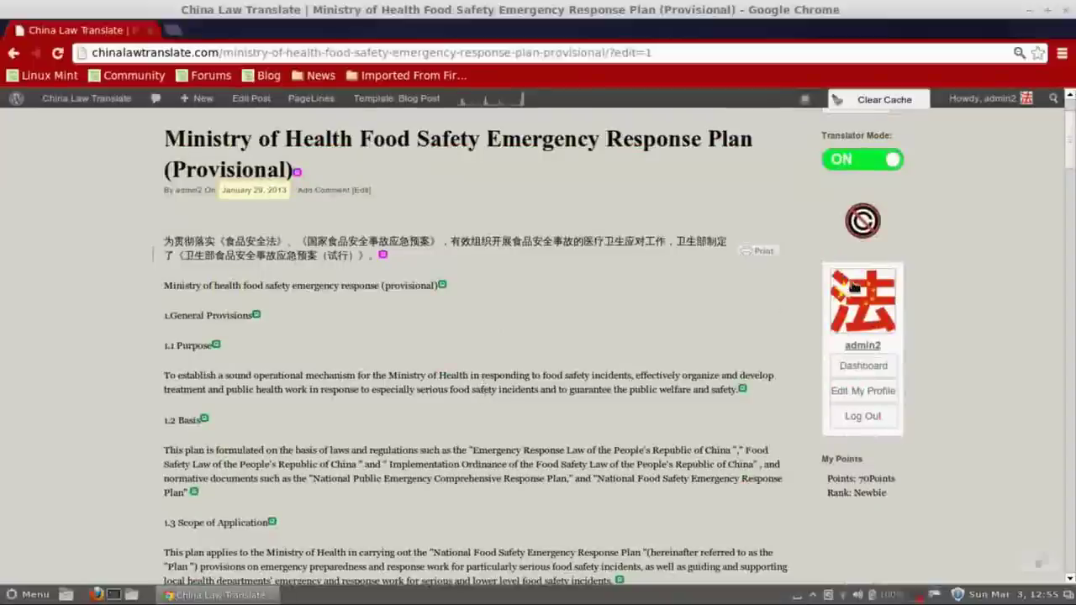
pyautogui.moveTo(1073, 155); pyautogui.dragTo(767, 289)
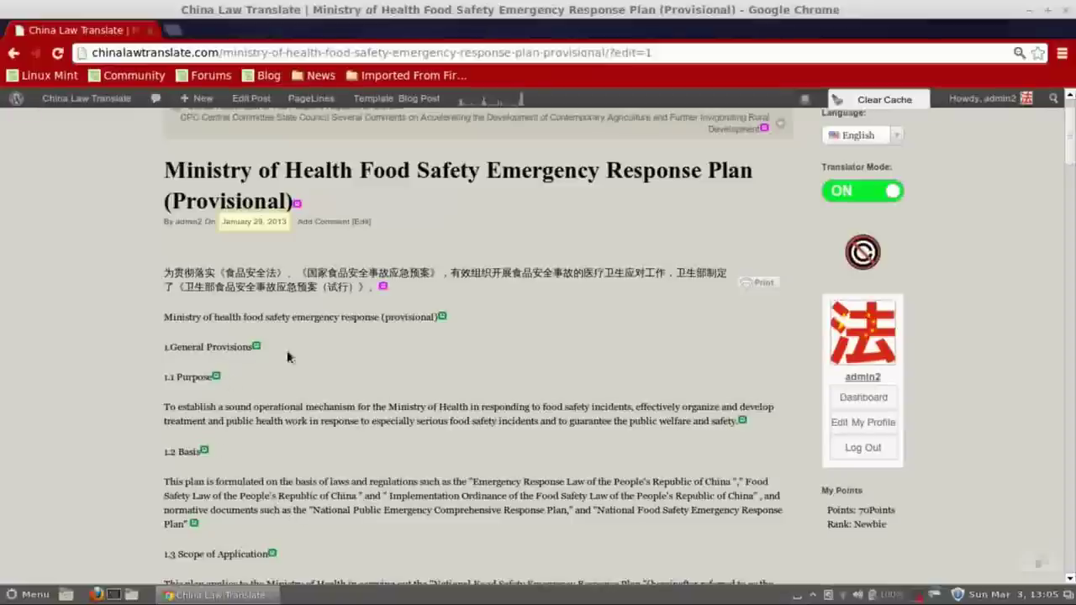
# - Open the Edit Translation window for the Ministry of health title line and enlarge the Chinese box
pyautogui.click(443, 318)
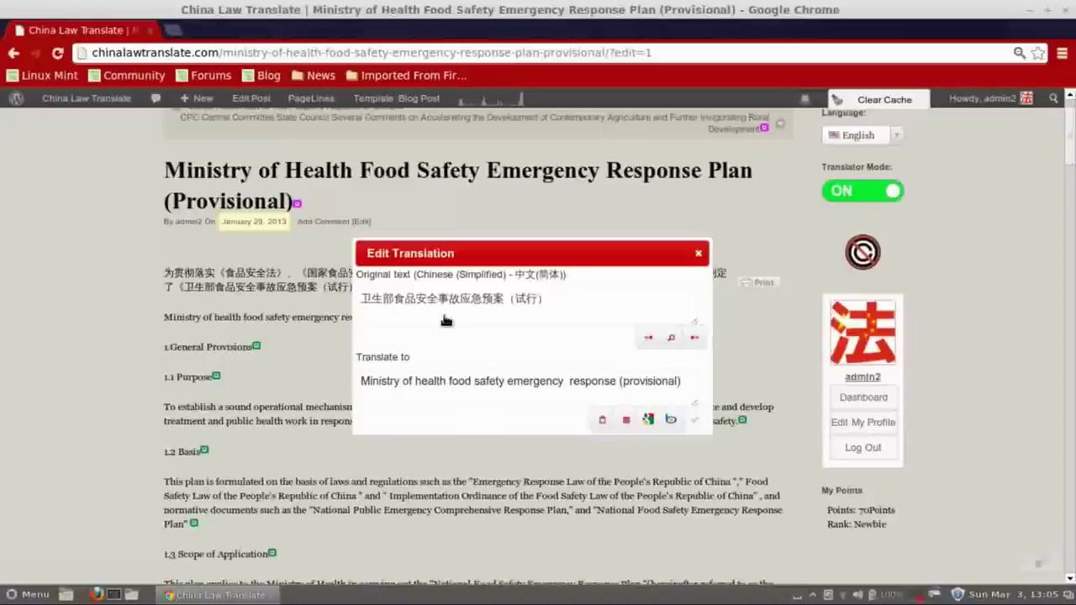
pyautogui.moveTo(448, 250); pyautogui.dragTo(372, 167)
pyautogui.moveTo(628, 258); pyautogui.dragTo(628, 306)
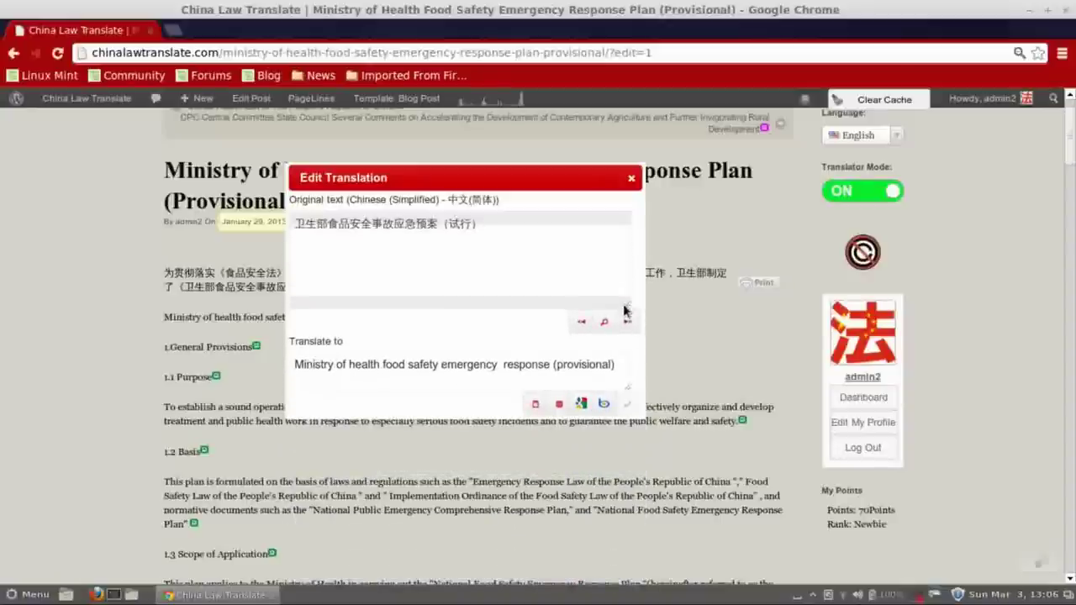
pyautogui.click(500, 254)
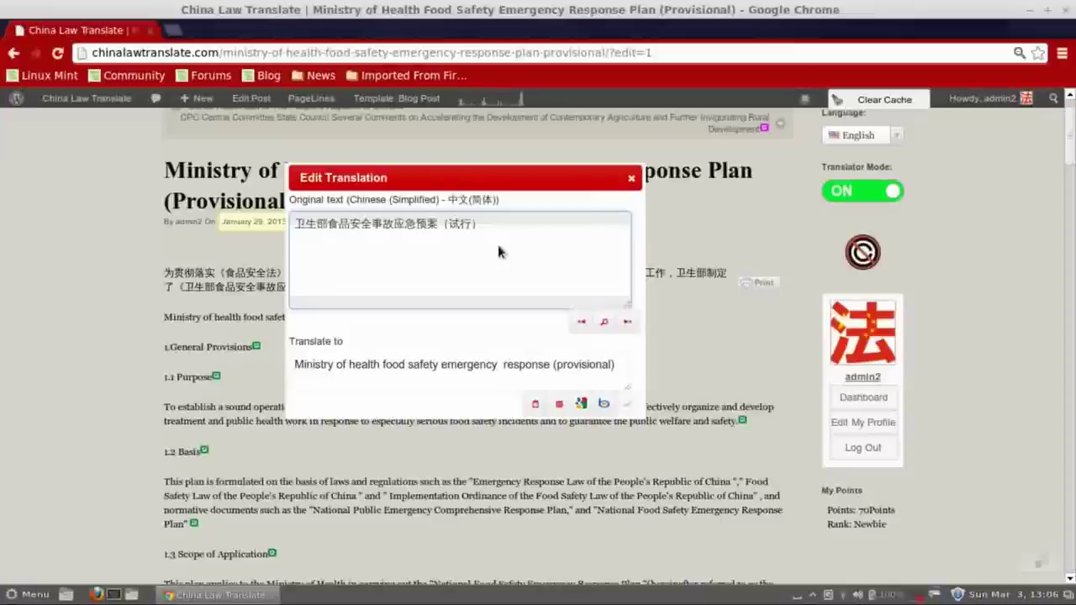
# - Enlarge the English translation box and delete its existing translation
pyautogui.click(462, 385)
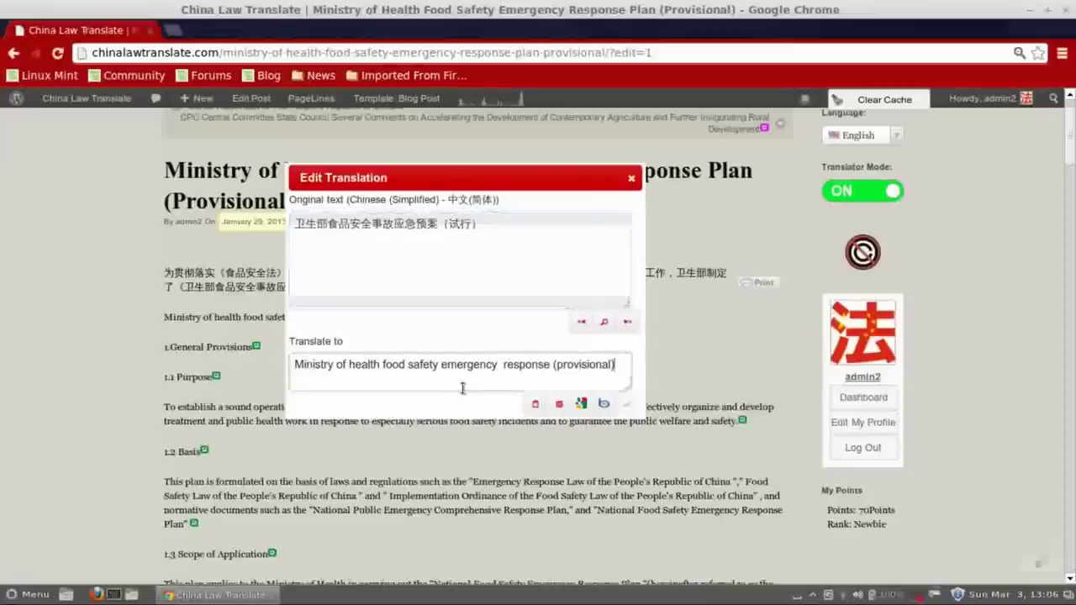
pyautogui.moveTo(441, 182); pyautogui.dragTo(417, 149)
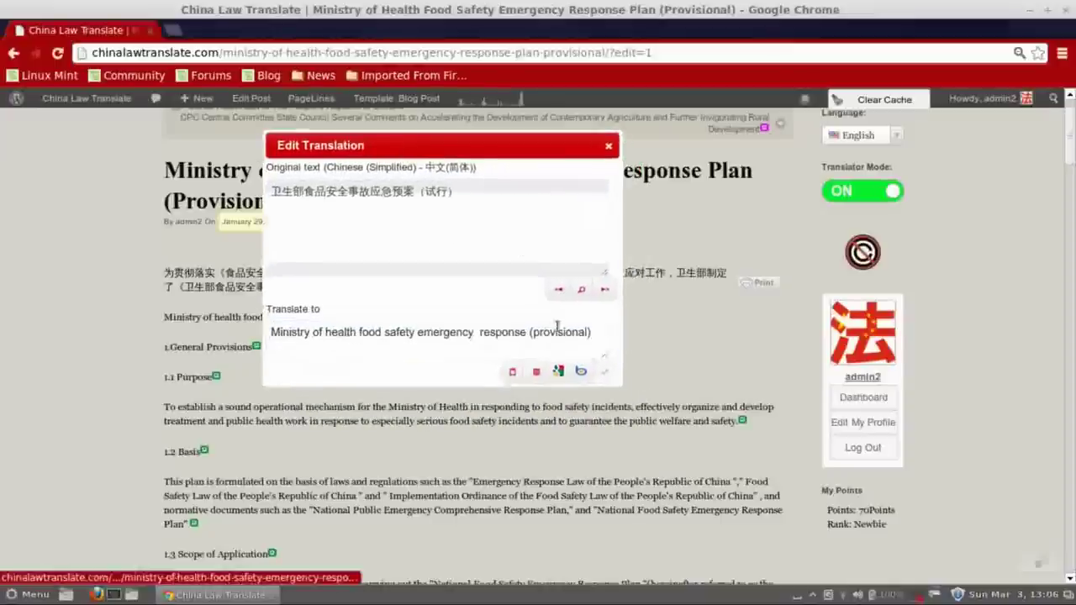
pyautogui.moveTo(611, 358); pyautogui.dragTo(606, 384)
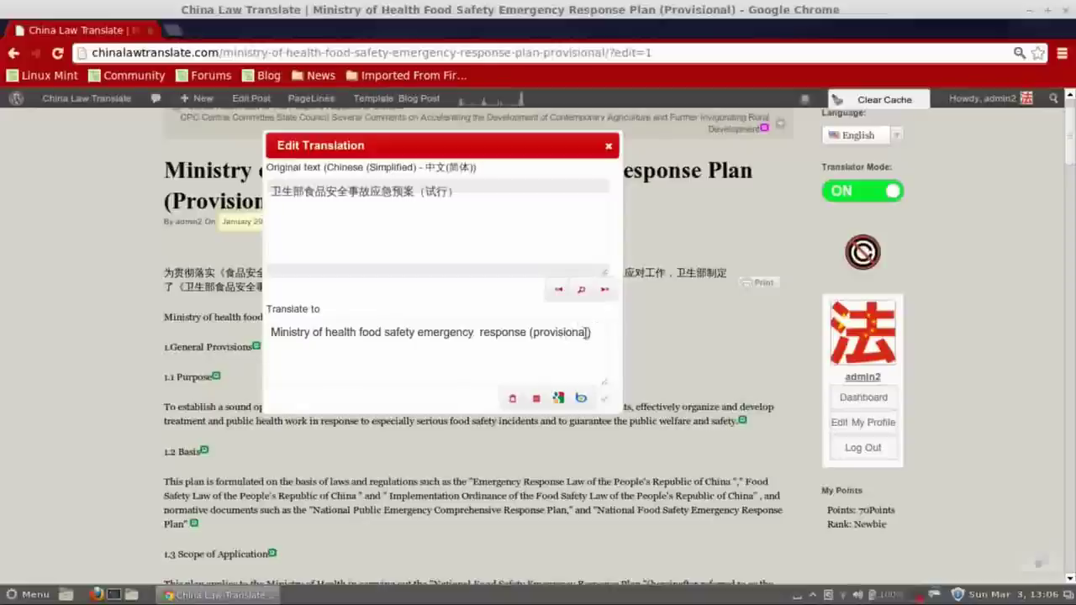
pyautogui.moveTo(586, 332); pyautogui.dragTo(293, 316)
pyautogui.press('BackSpace')
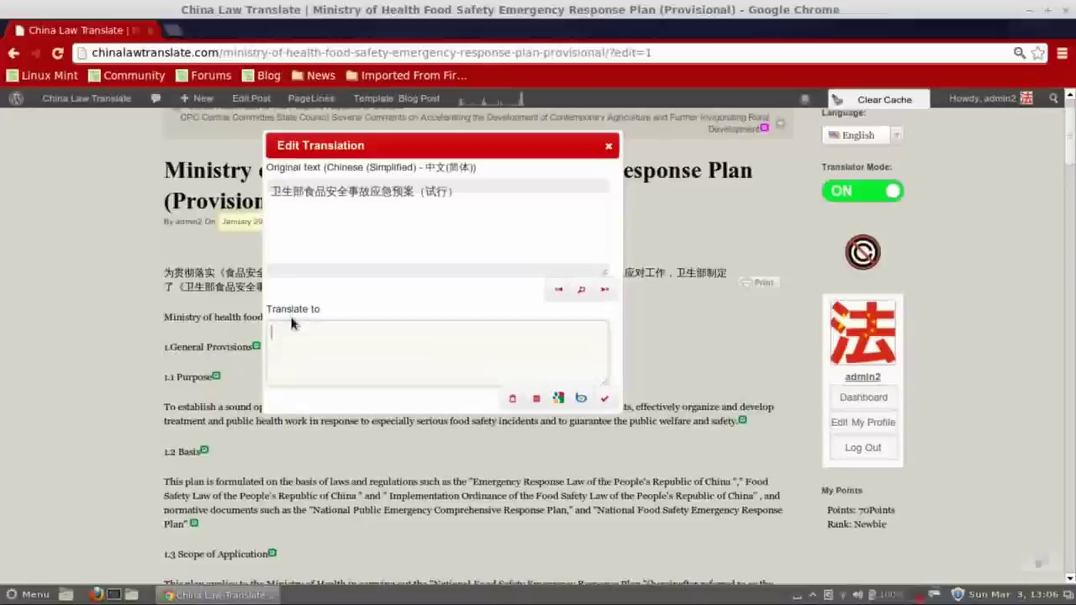
# - Replace the title's first English line with 'Happy Happy' and save the translation
pyautogui.click(580, 400)
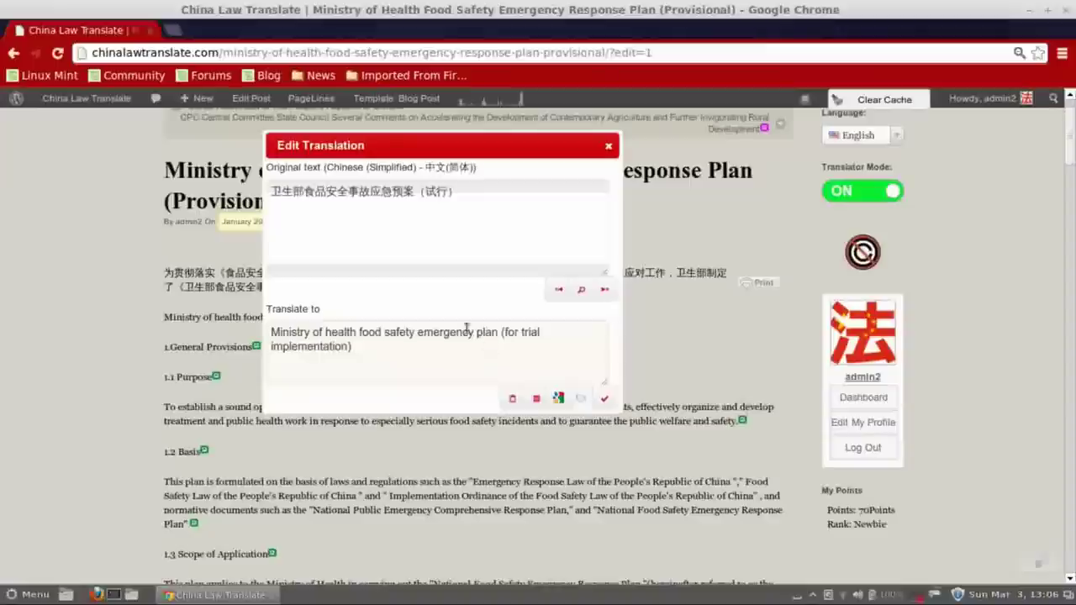
pyautogui.moveTo(549, 332); pyautogui.dragTo(245, 327)
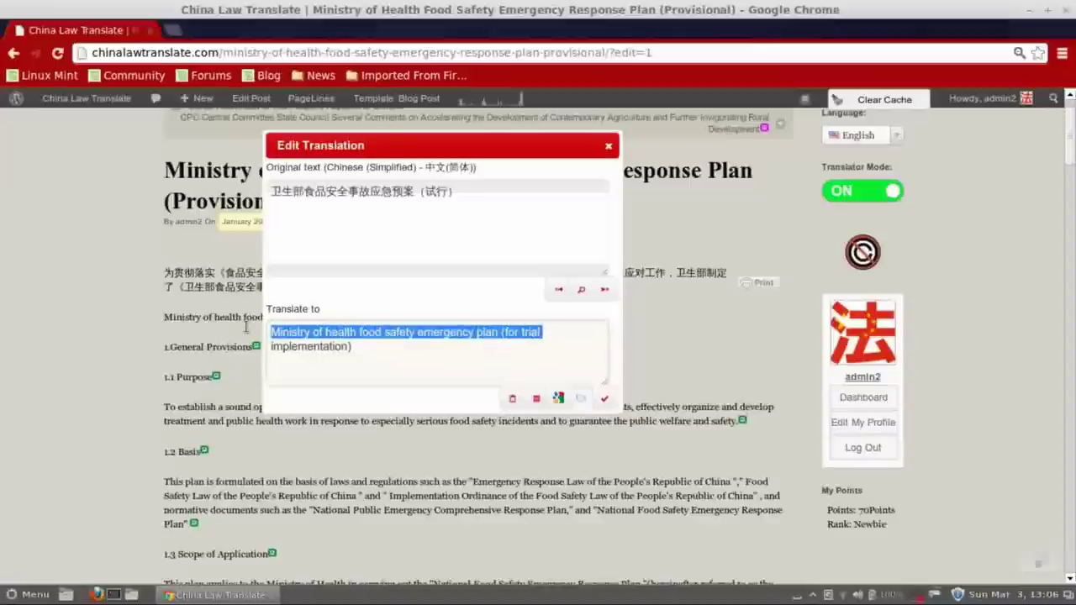
pyautogui.write('Happy Happy')
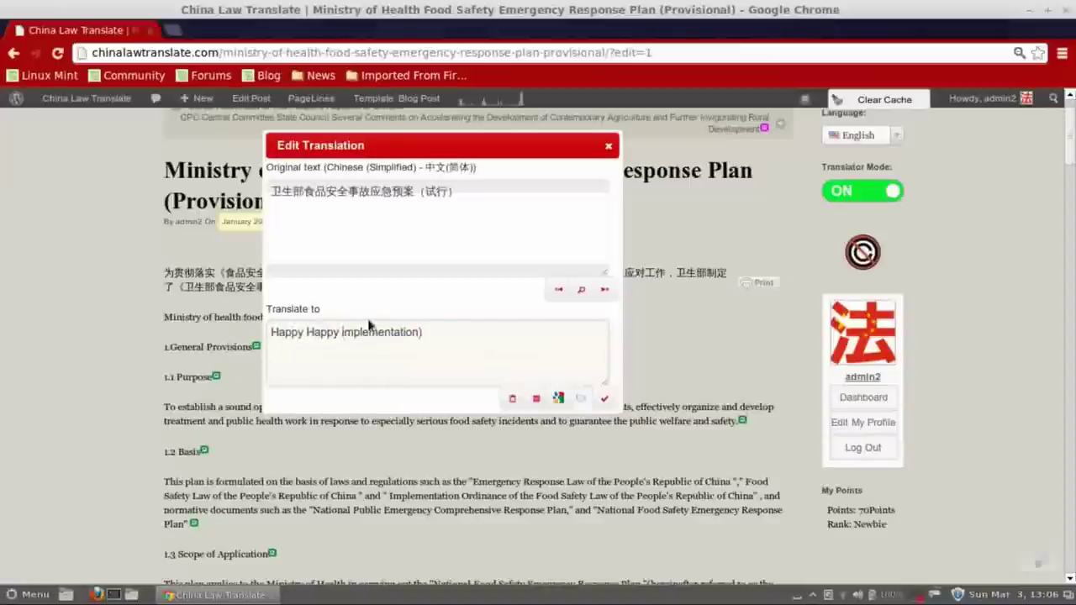
pyautogui.click(602, 293)
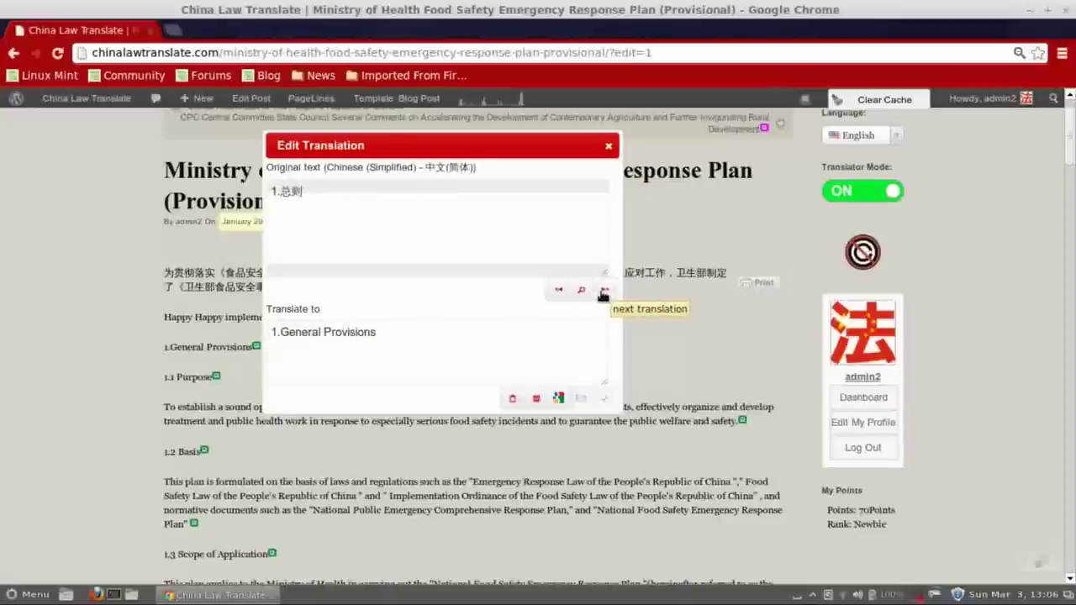
# - Step through neighbouring segments to '1.General Provisions' and close the translation editor
pyautogui.click(559, 291)
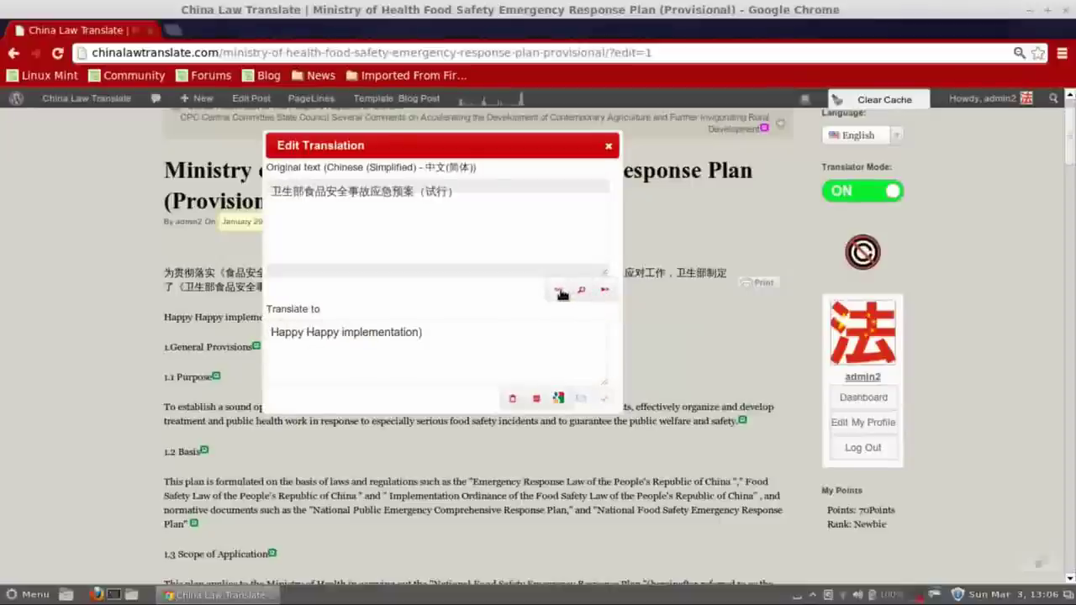
pyautogui.click(561, 293)
pyautogui.click(604, 290)
pyautogui.click(604, 290)
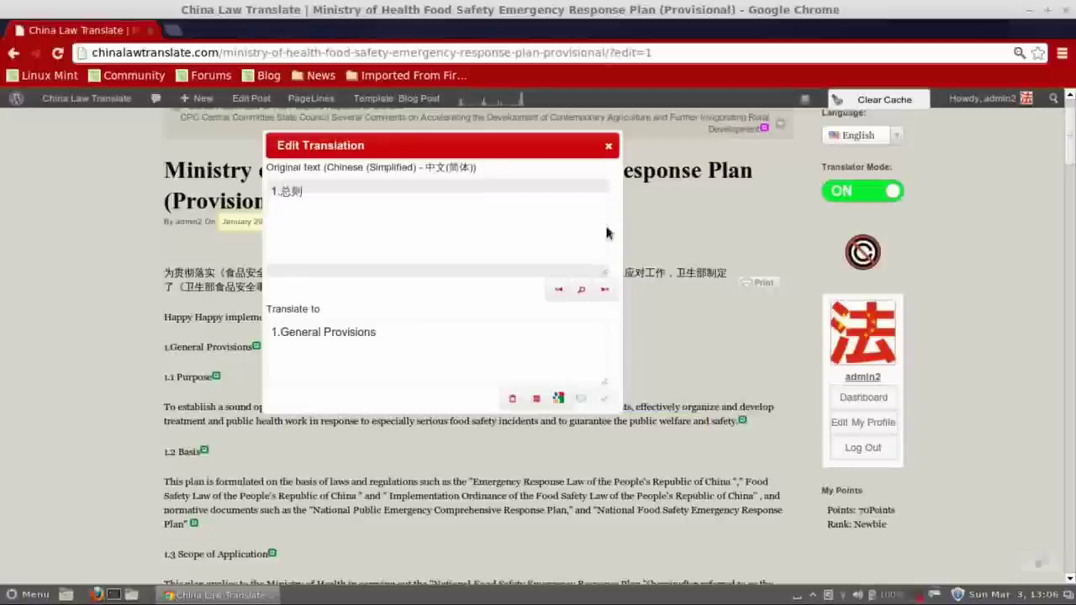
pyautogui.click(606, 143)
# - Open the Edit Translation window for the 'Happy Happy implementation)' title line
pyautogui.moveTo(164, 317); pyautogui.dragTo(294, 317)
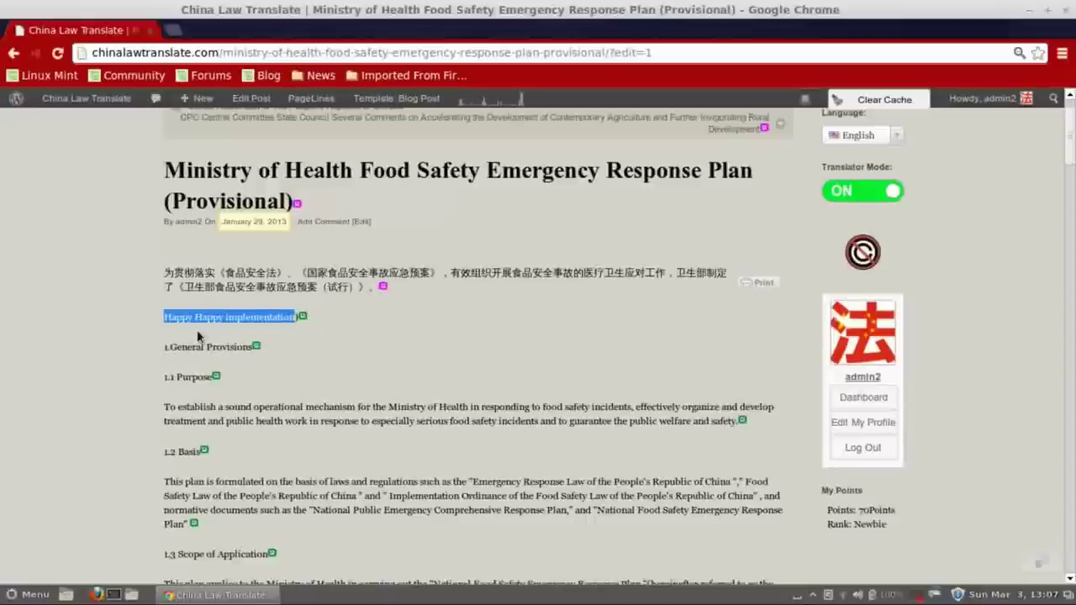
pyautogui.click(304, 317)
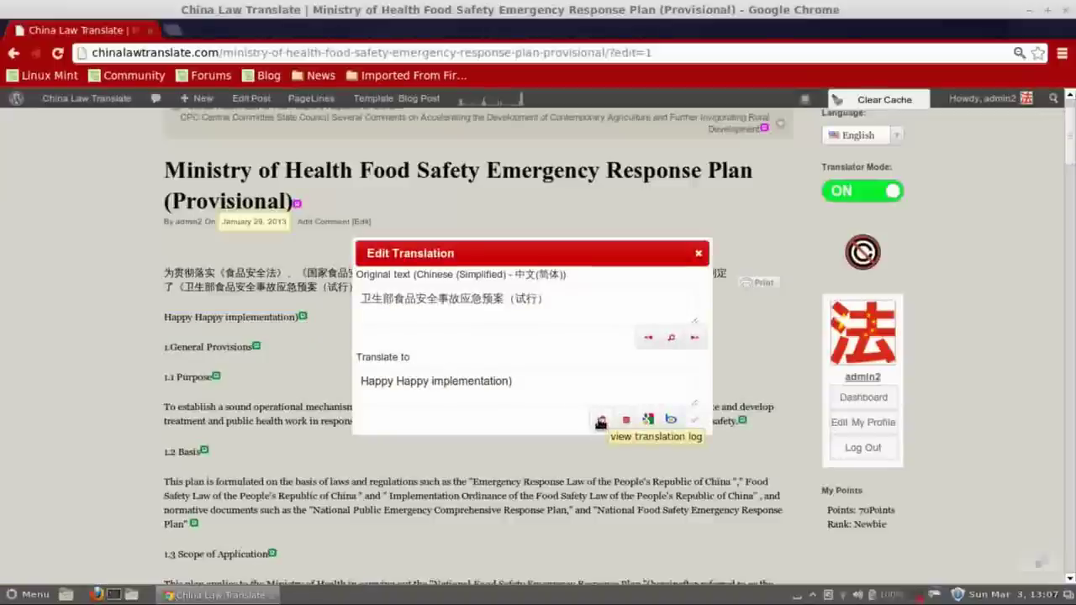
# - Delete the Happy Happy version from the translation history and discard the unsaved change
pyautogui.click(600, 421)
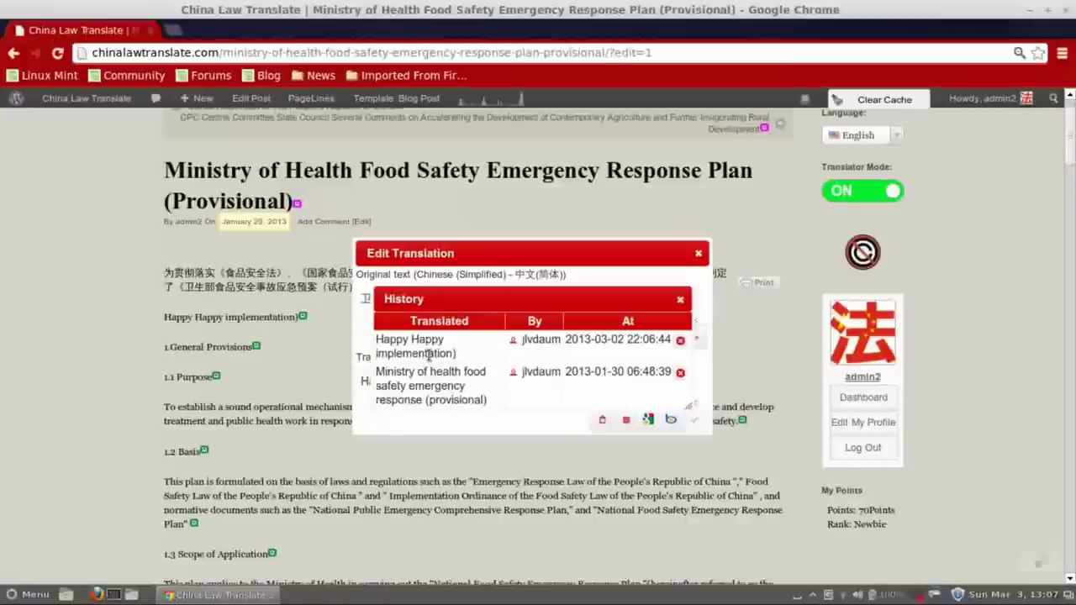
pyautogui.click(680, 341)
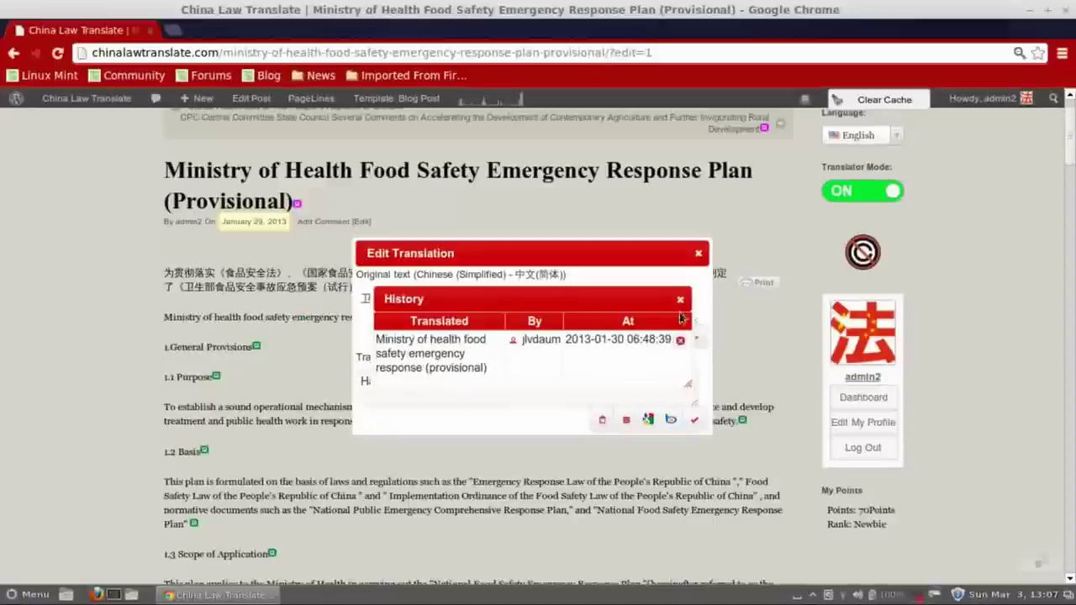
pyautogui.click(680, 300)
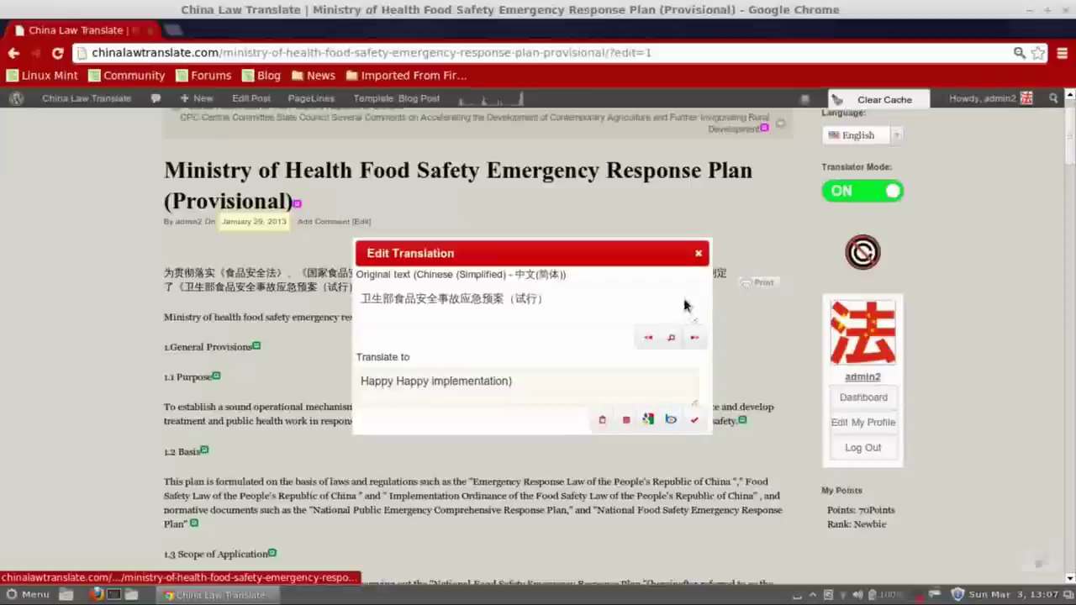
pyautogui.click(698, 254)
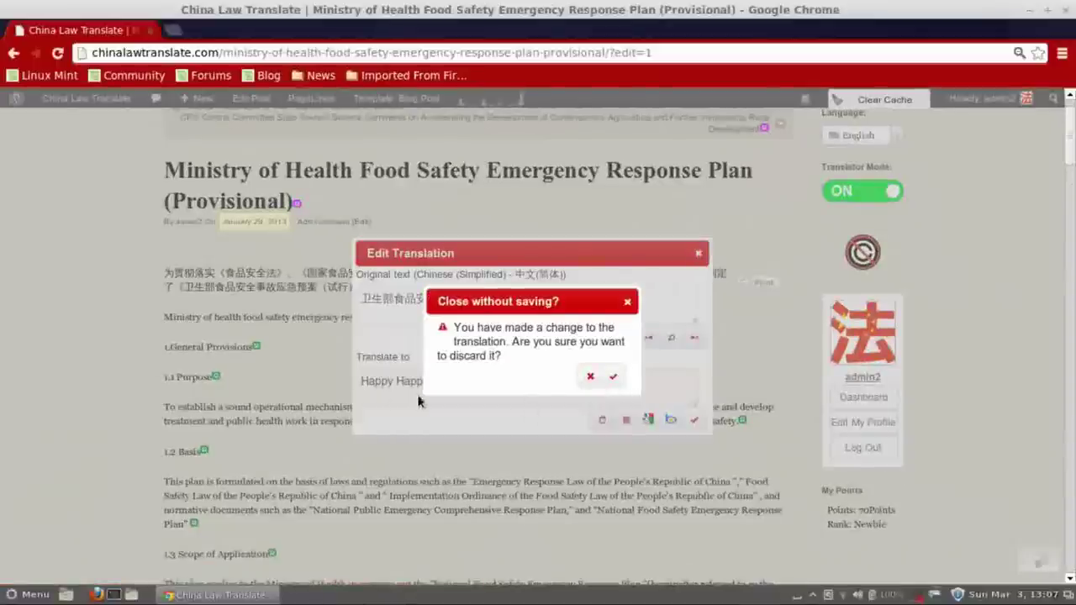
pyautogui.click(613, 376)
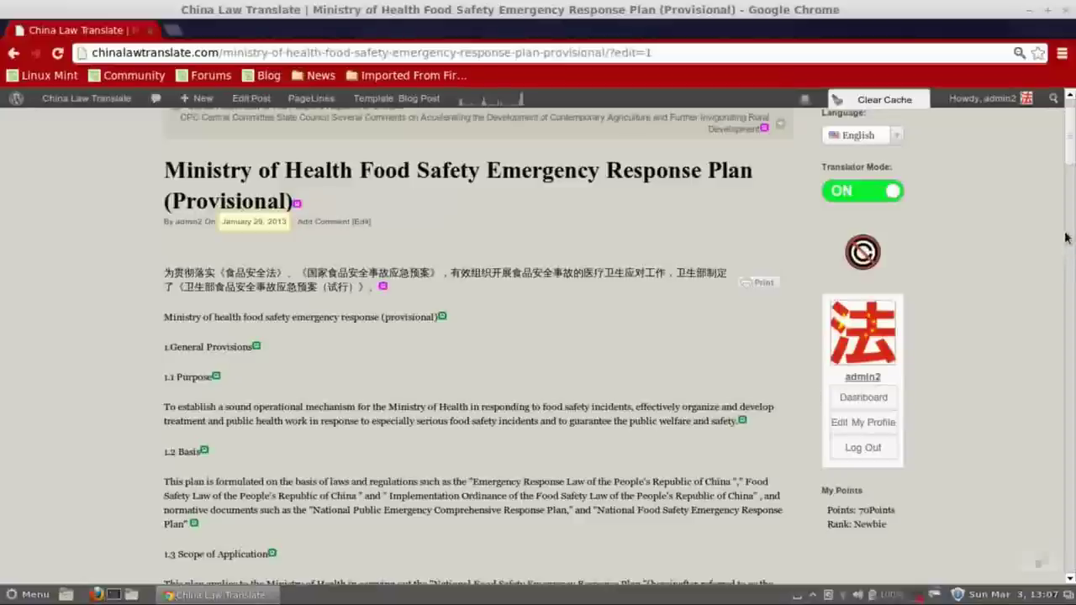
pyautogui.moveTo(1069, 141); pyautogui.dragTo(1069, 172)
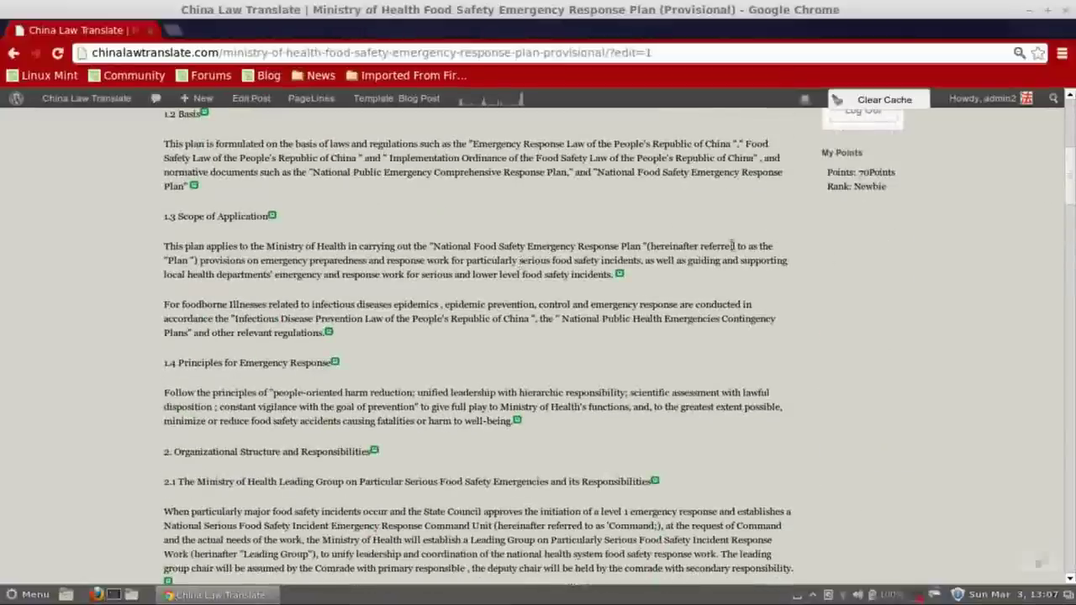
pyautogui.scroll(1, 1061, 155)
pyautogui.scroll(6, 1061, 155)
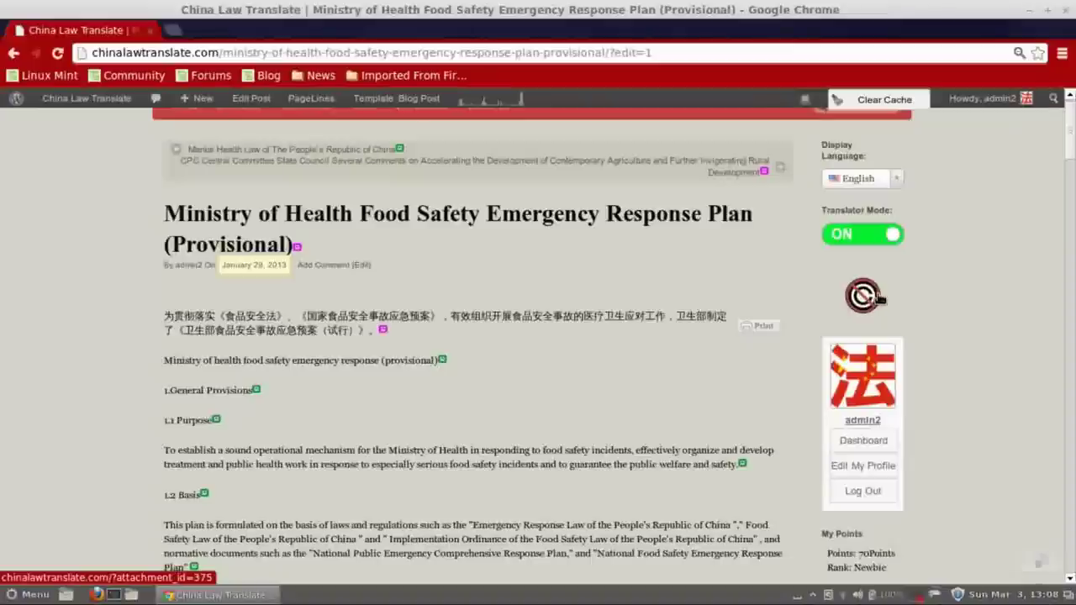
pyautogui.scroll(1, 1073, 160)
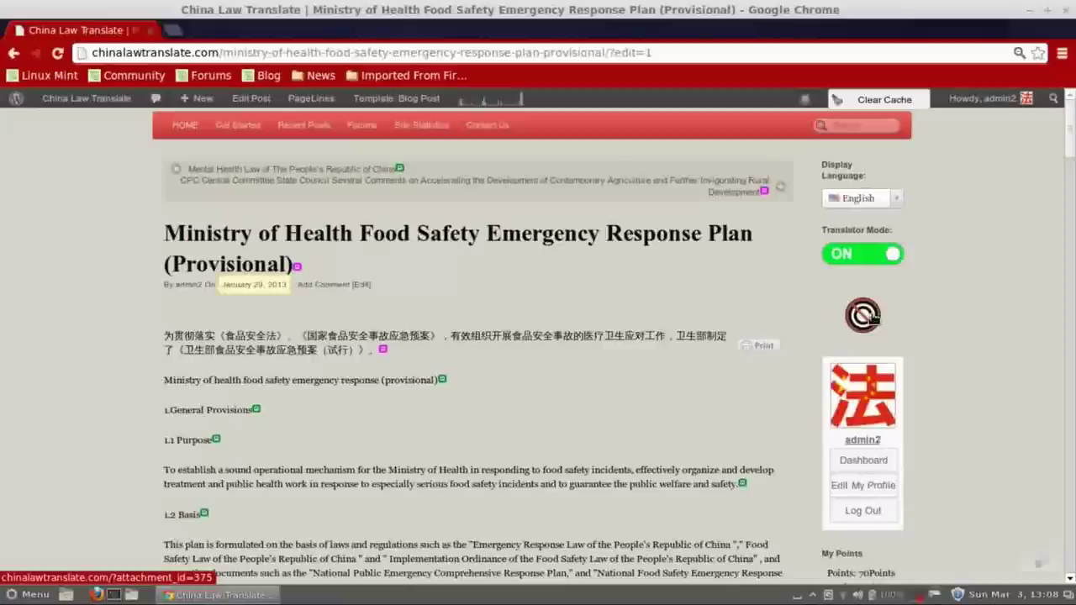
# - Go to the Contact Us page and start selecting a file in its upload section
pyautogui.click(489, 126)
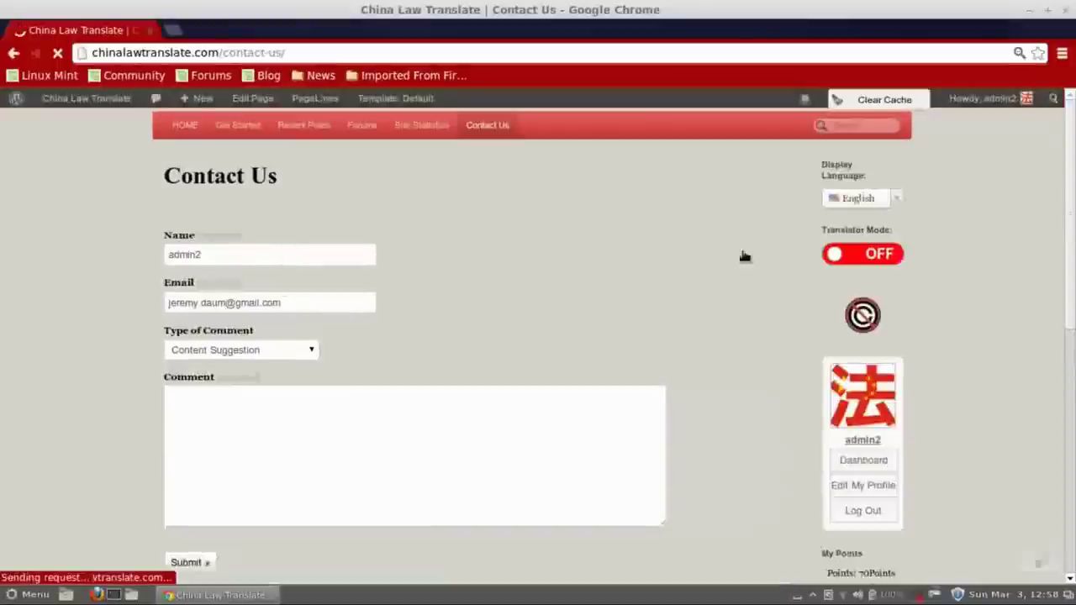
pyautogui.moveTo(1071, 179); pyautogui.dragTo(1071, 319)
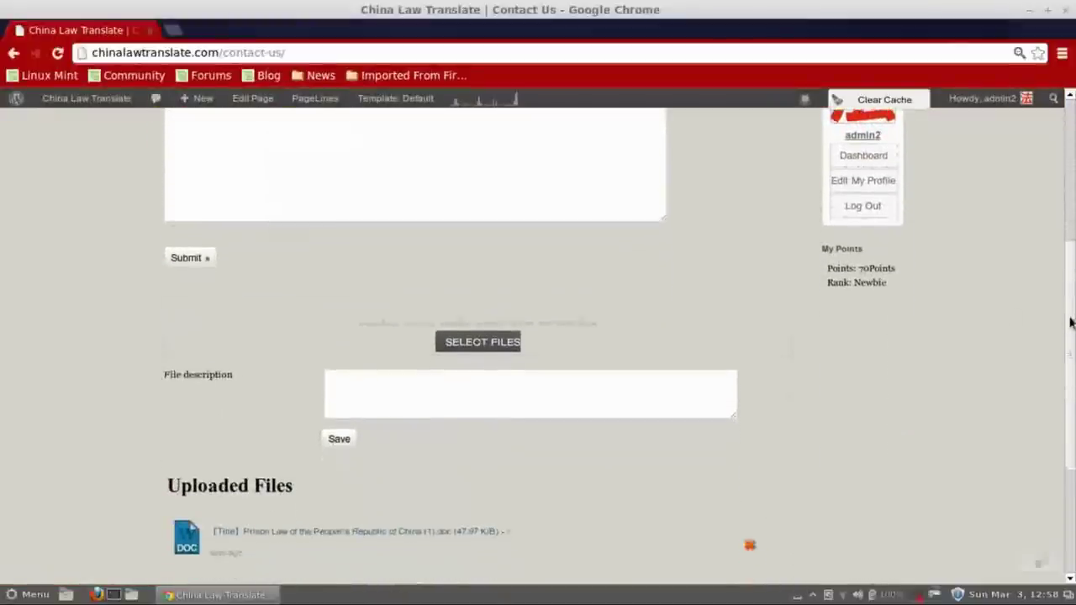
pyautogui.click(475, 344)
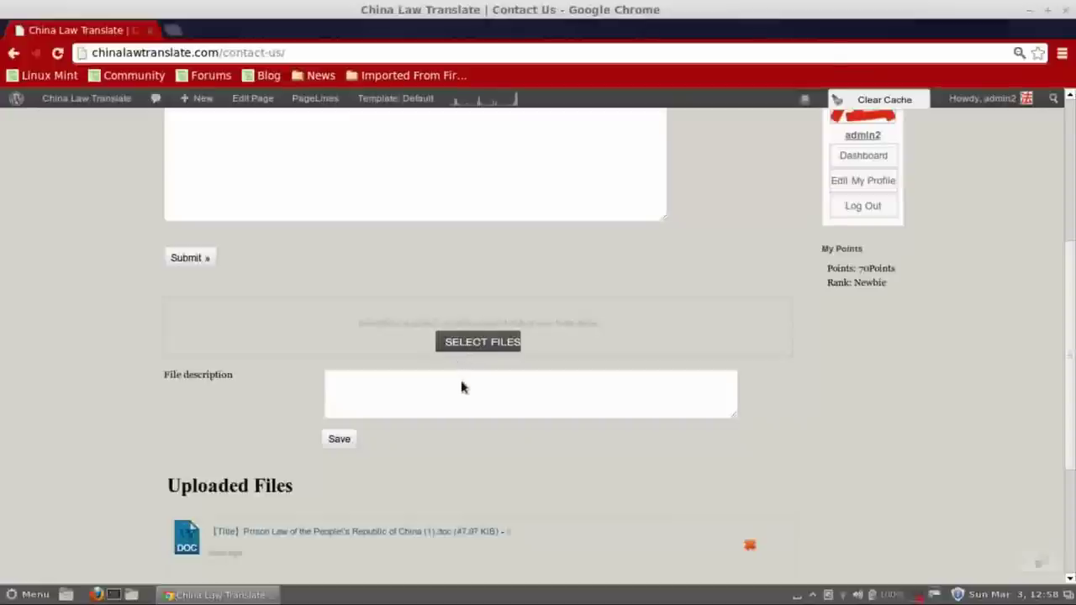